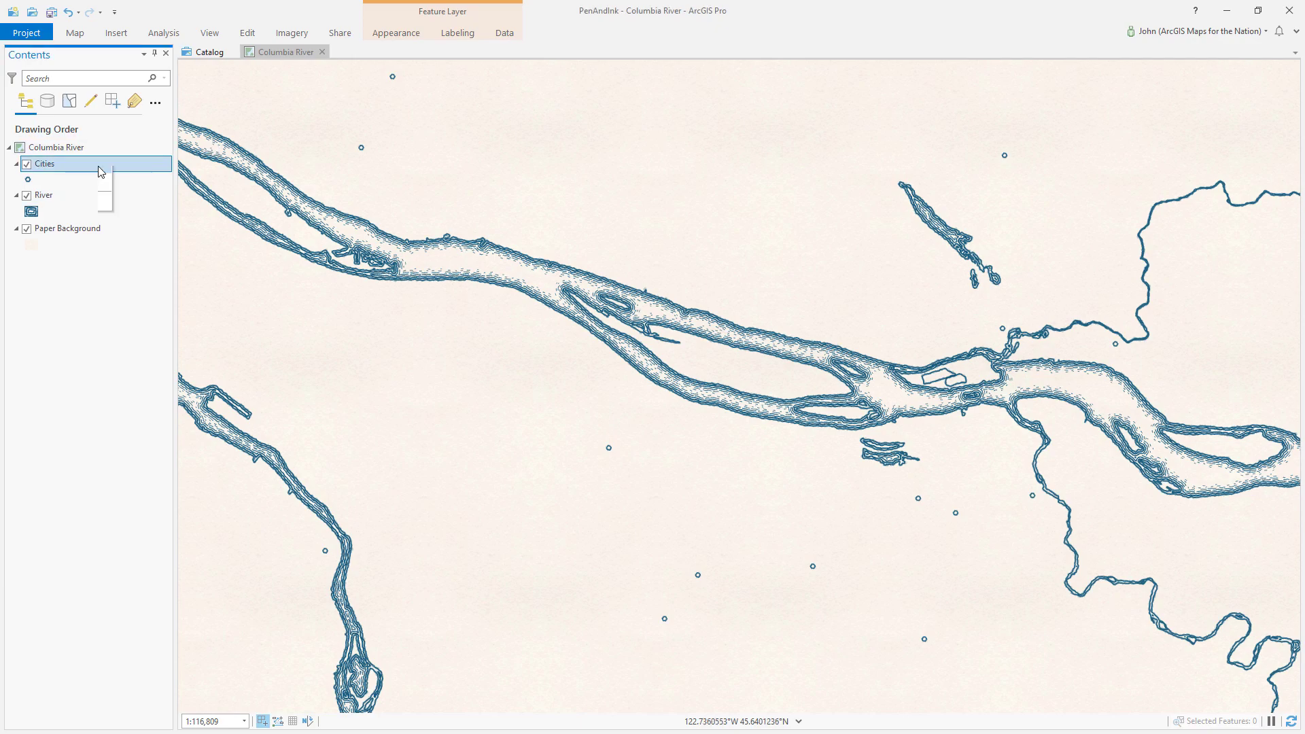
Step: Turn on city name labels for the Cities layer, then select only the River layer
{"action": "right_click", "coordinate": [44, 164]}
{"action": "left_click", "coordinate": [130, 404]}
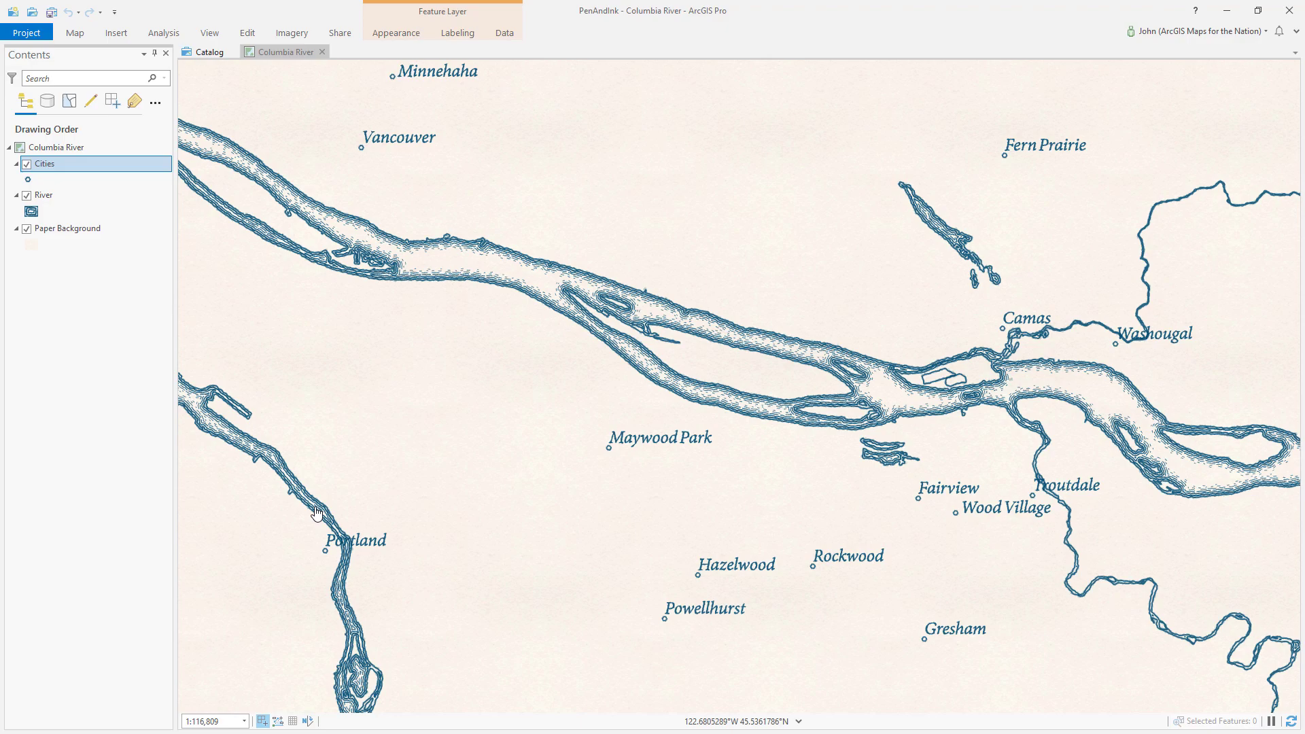
{"action": "left_click", "coordinate": [85, 196], "text": "ctrl"}
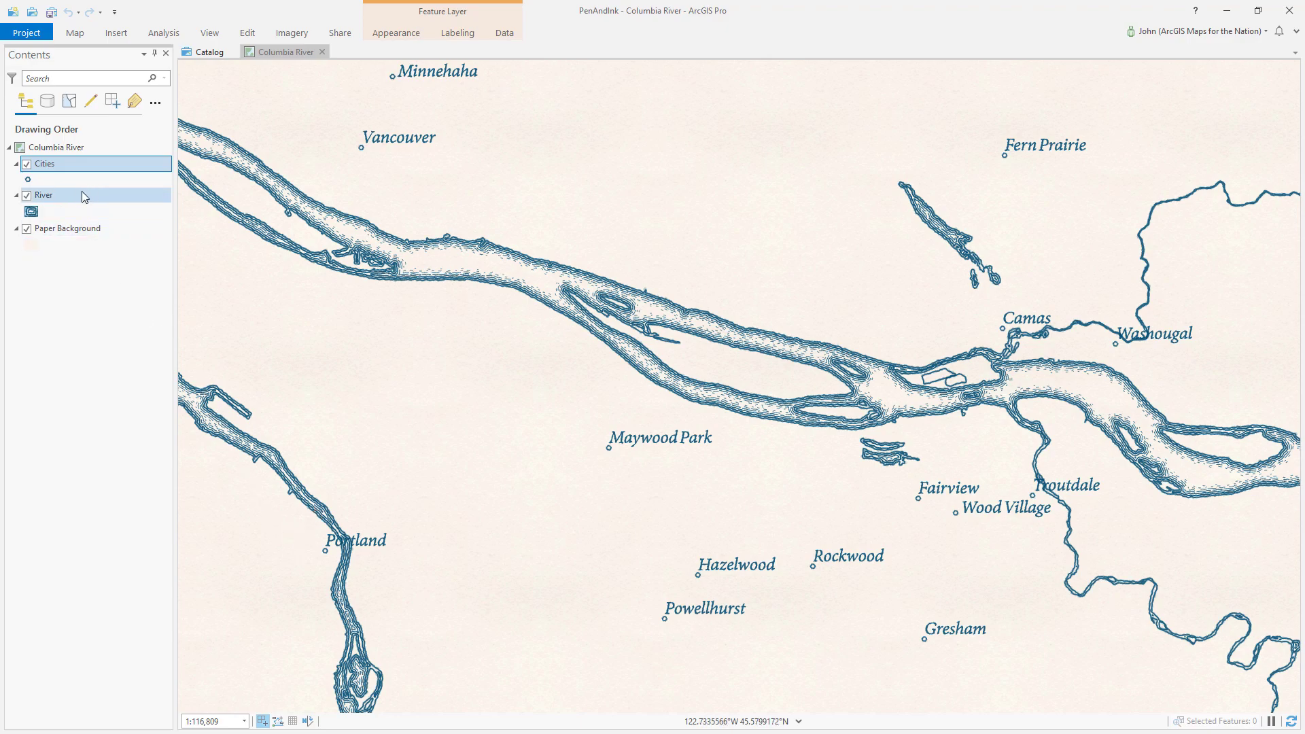
{"action": "left_click", "coordinate": [79, 195]}
{"action": "right_click", "coordinate": [78, 195]}
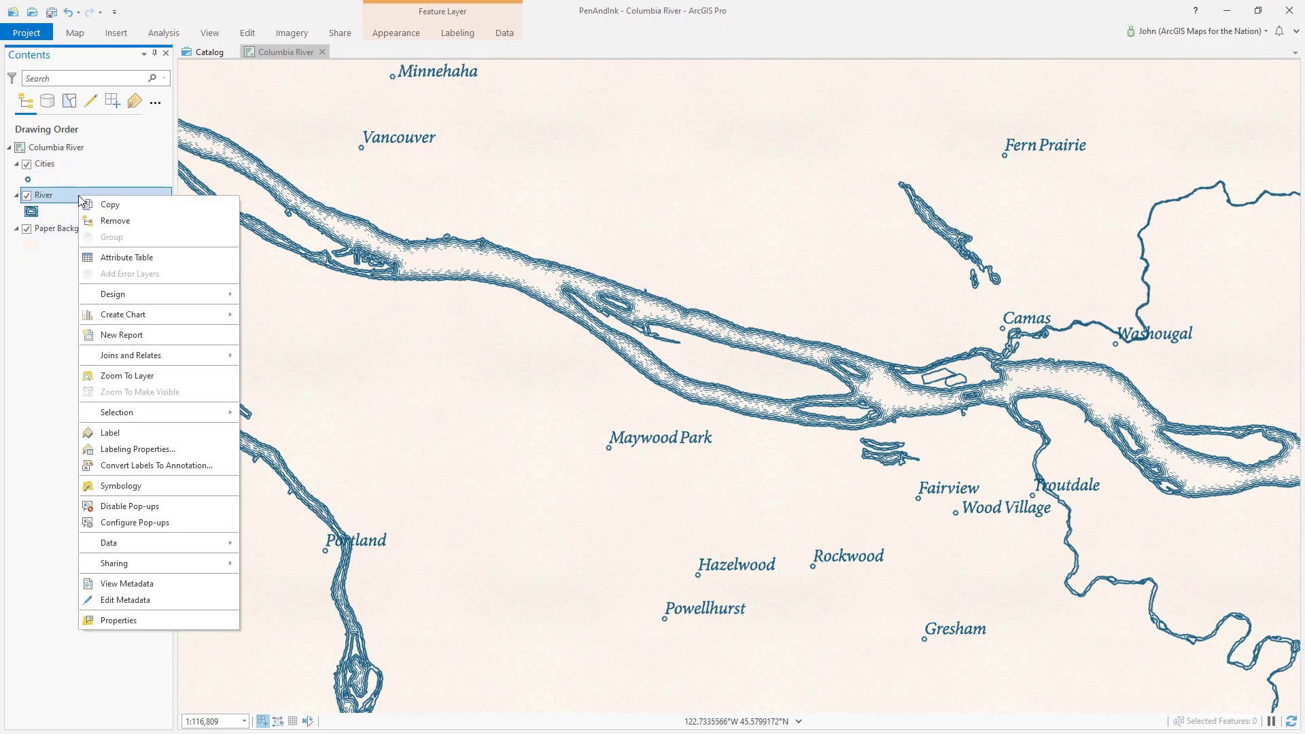
Step: In River's Labeling Properties, go to Position > Conflict resolution to set boundary feature weight
{"action": "left_click", "coordinate": [142, 449]}
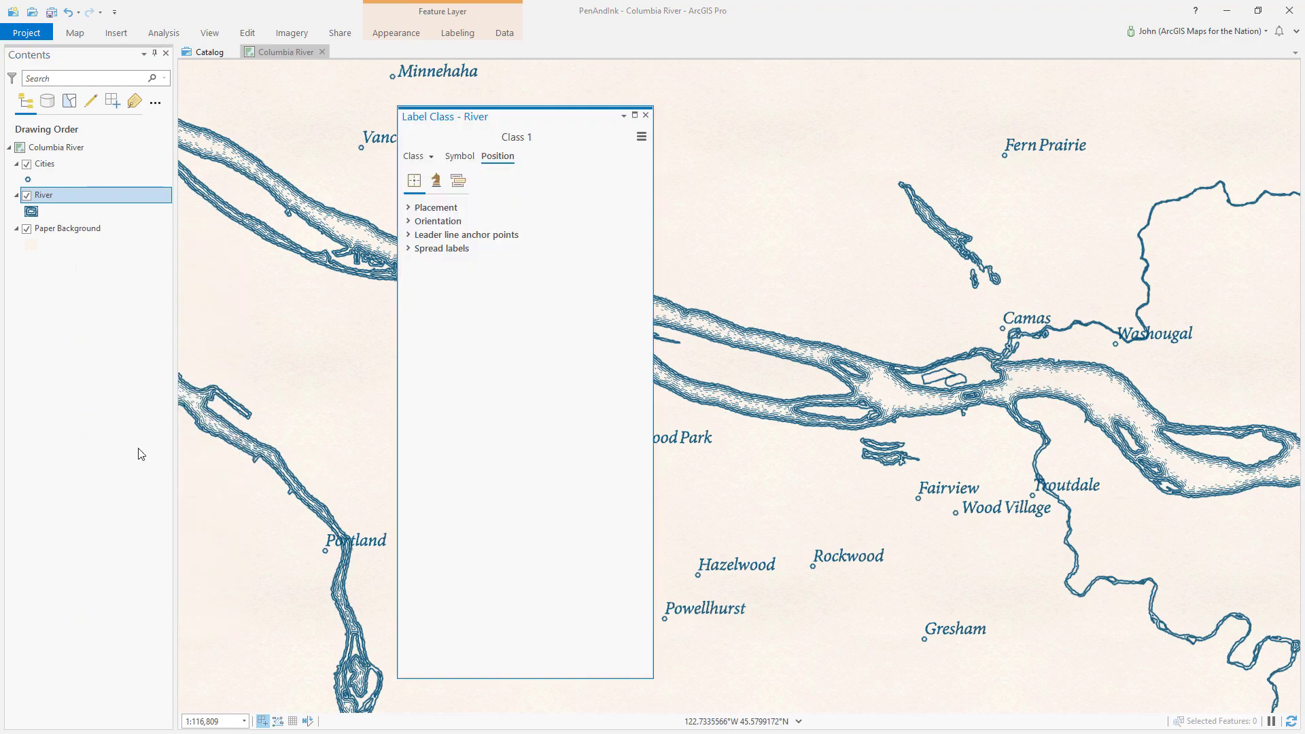
{"action": "left_click", "coordinate": [497, 156]}
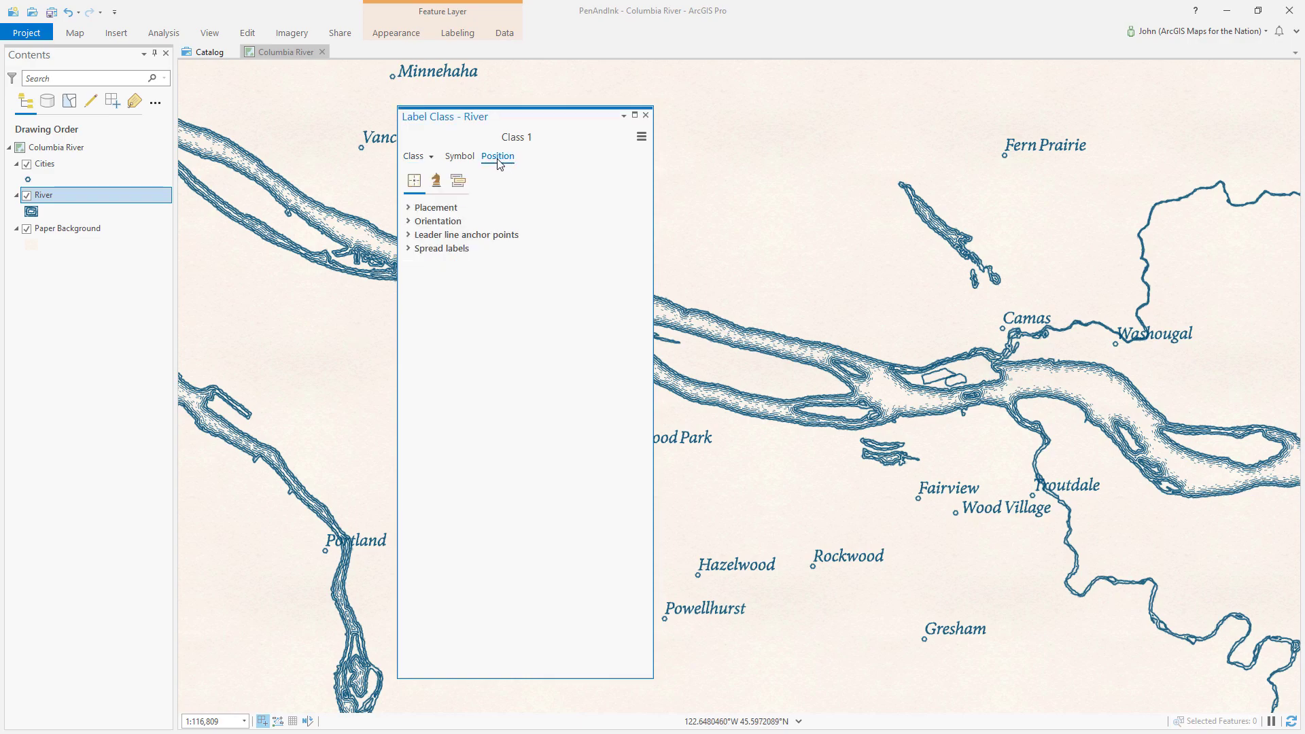
{"action": "left_click", "coordinate": [459, 181]}
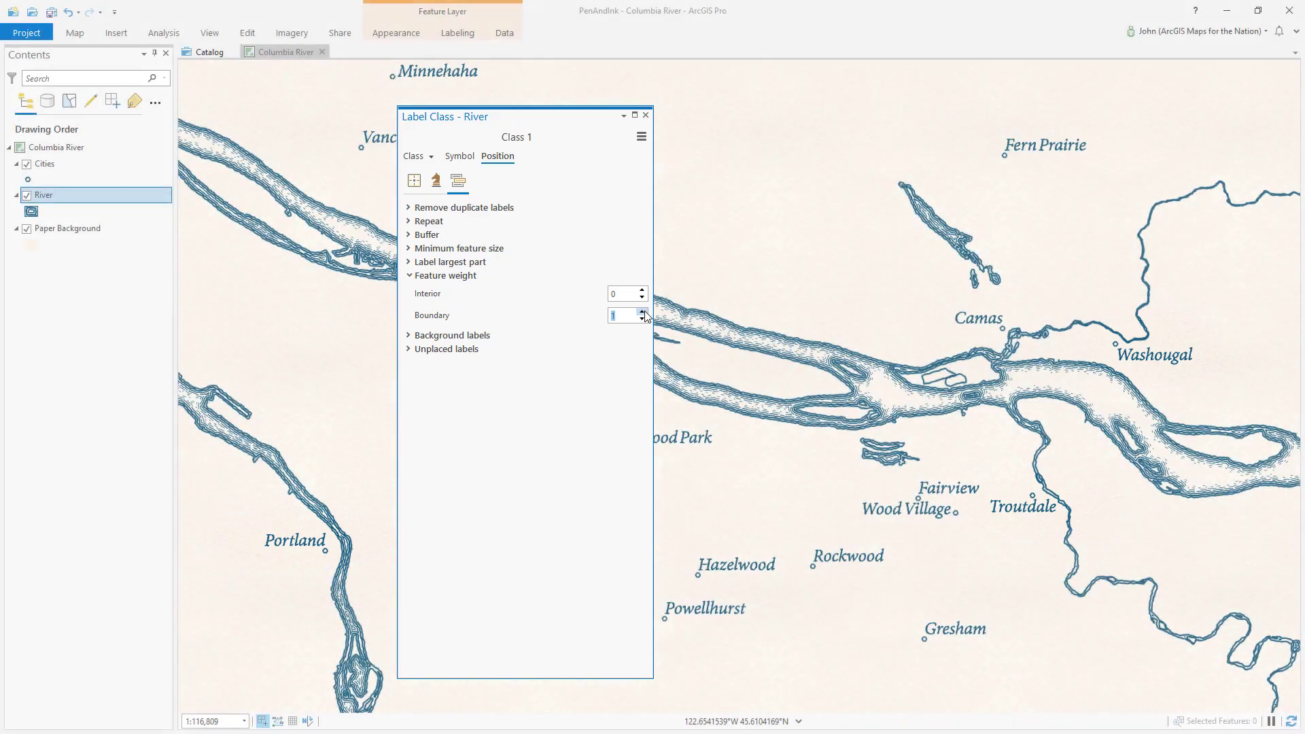
Step: Close the River Label Class pane
{"action": "left_click", "coordinate": [646, 117]}
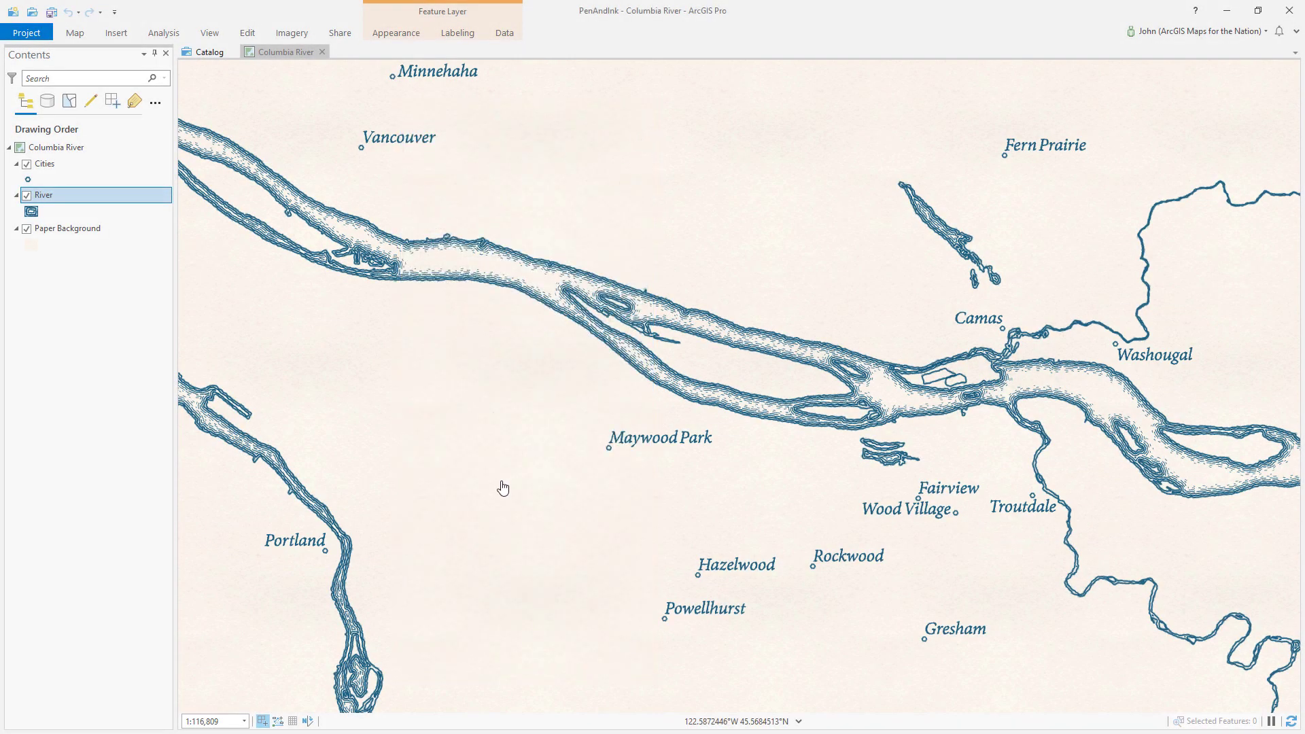